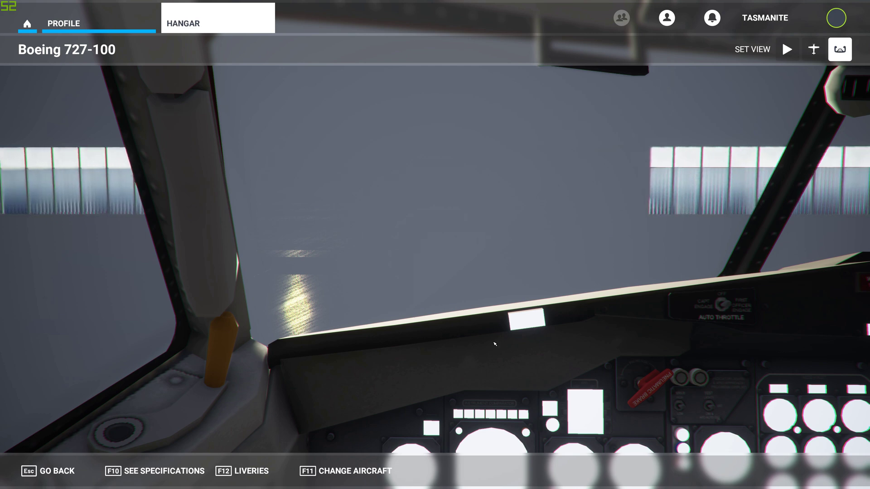
Bring ModelConverterX in front of the simulator and dismiss the SceneryDesign.org update notification
right_click_drag(495, 344, 419, 372)
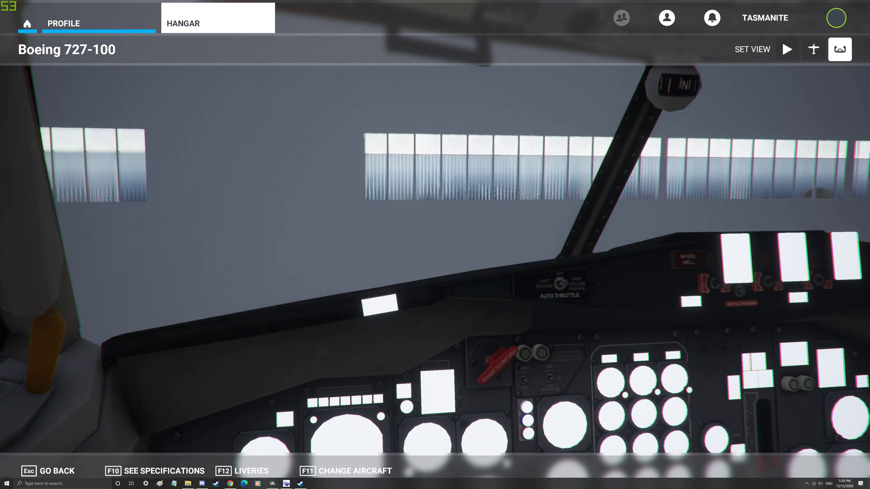
key("alt+Tab")
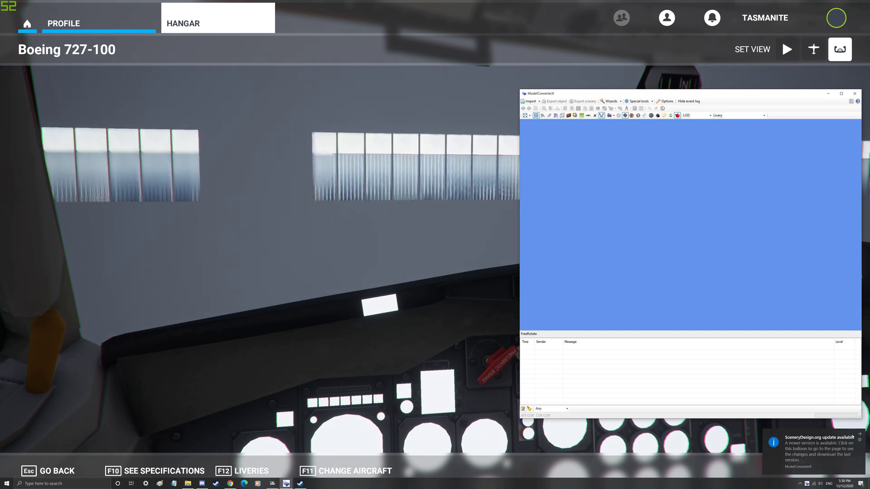
left_click(859, 434)
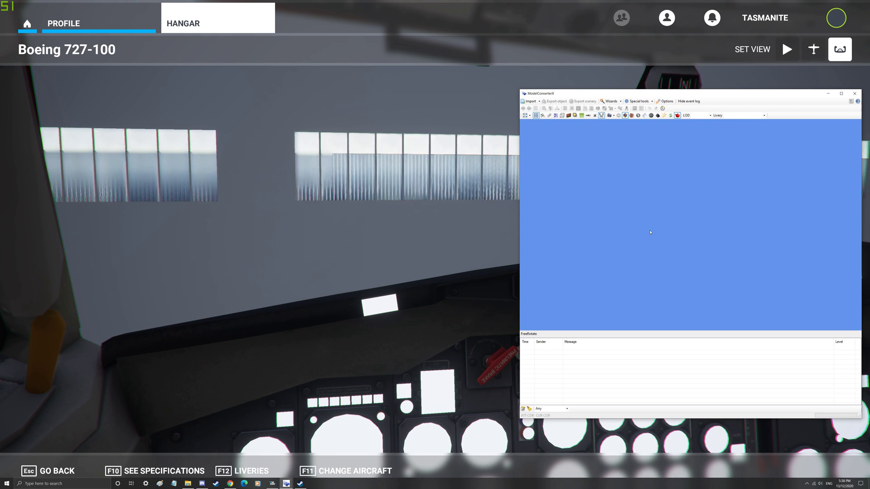
Start an import and navigate up to the Community folder
left_click(528, 101)
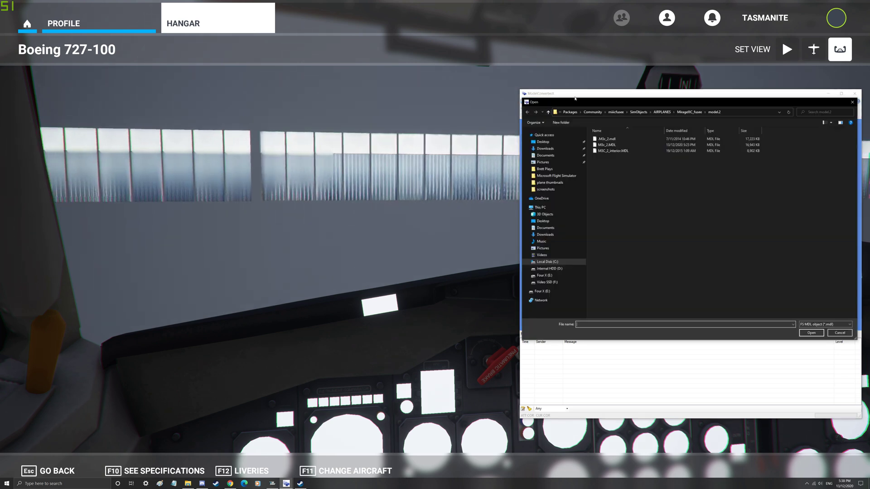
left_click(548, 113)
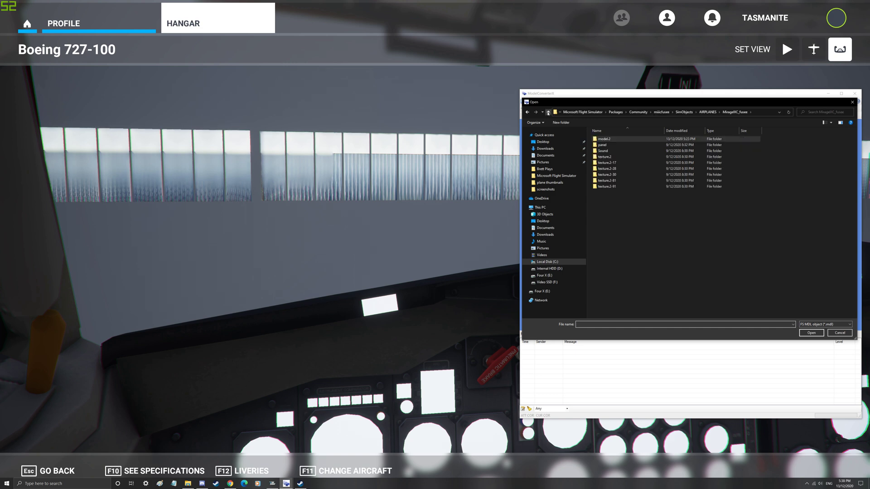
left_click(548, 113)
left_click(548, 113)
left_click(548, 113)
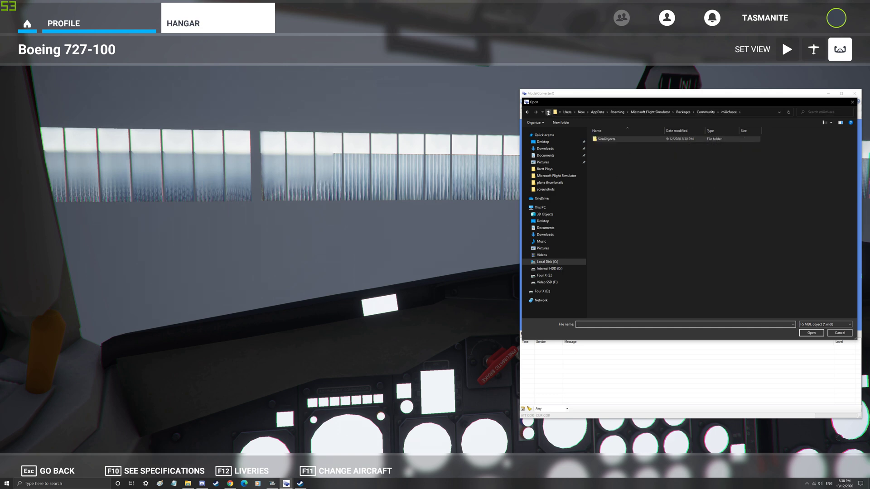
left_click(549, 113)
scroll(838, 265, "down", 1)
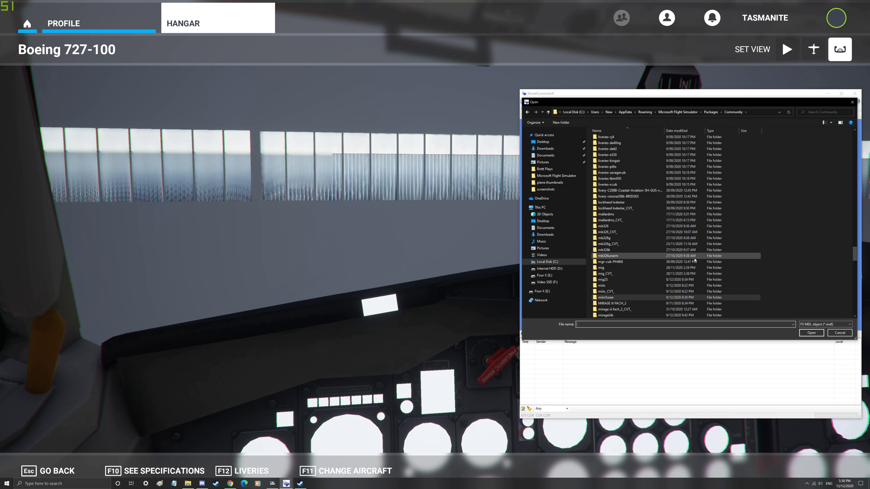
left_click_drag(855, 255, 862, 302)
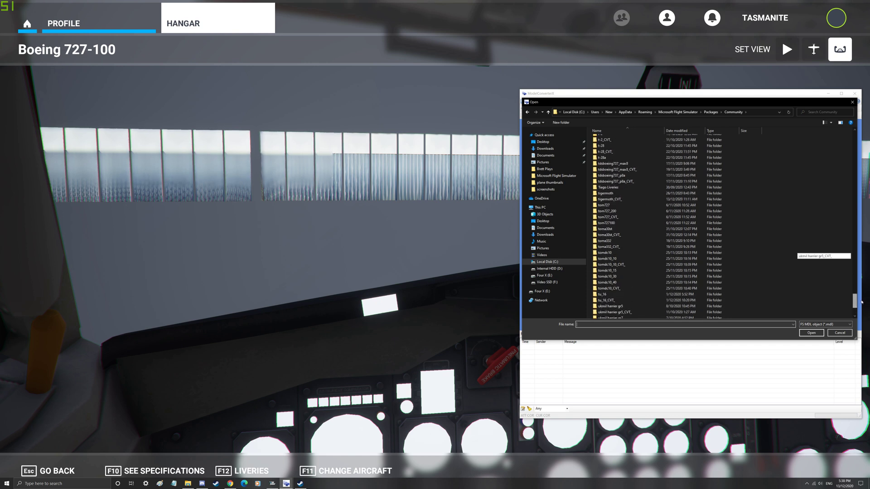
Open tom727100\SimObjects\AIRPLANES\Tom_B727-100\model.100pax and load tom_727100_interior.MDL
double_click(609, 223)
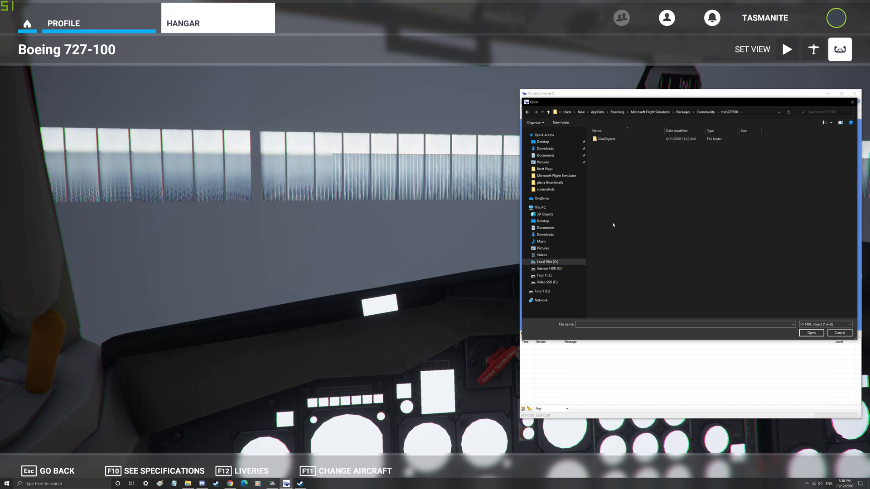
double_click(605, 139)
double_click(606, 140)
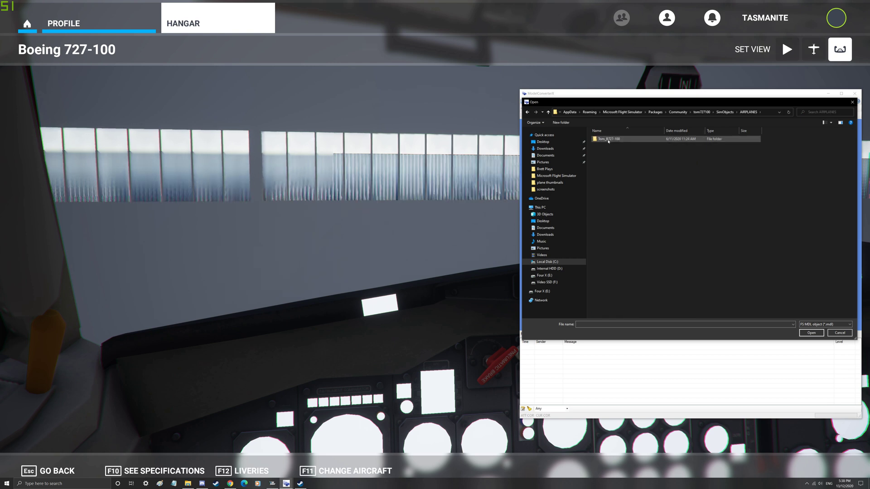
double_click(607, 140)
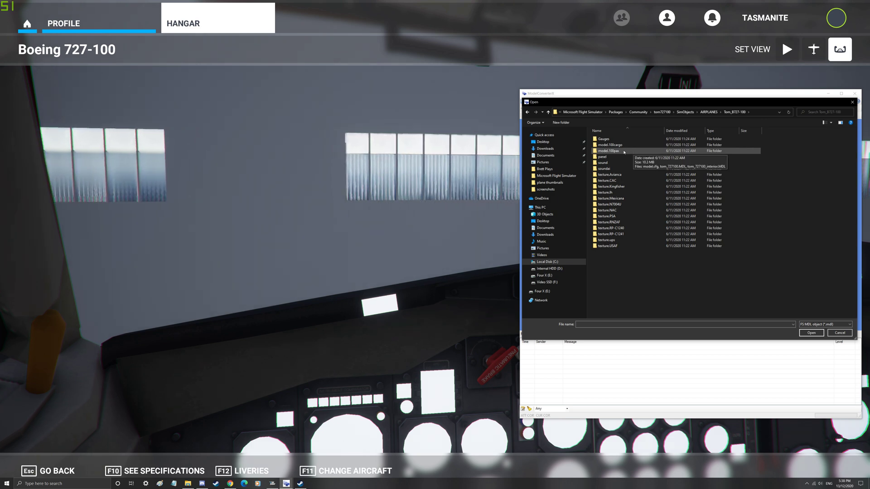
double_click(623, 152)
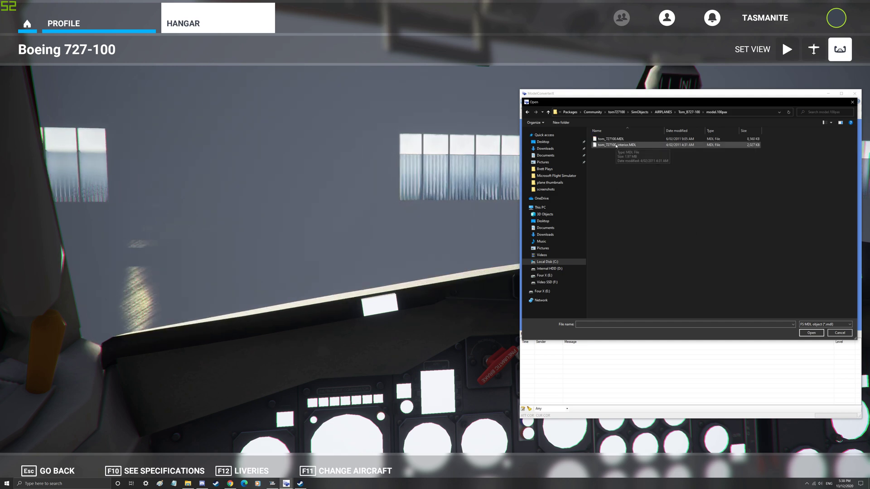
left_click(616, 145)
double_click(616, 146)
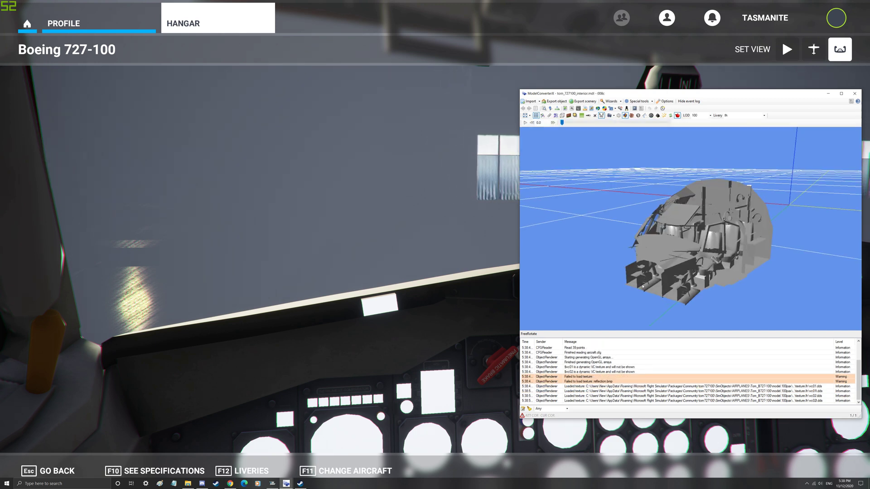
Zoom into the 727 cockpit and dock the Material Editor beside the viewer
left_click_drag(642, 286, 759, 278)
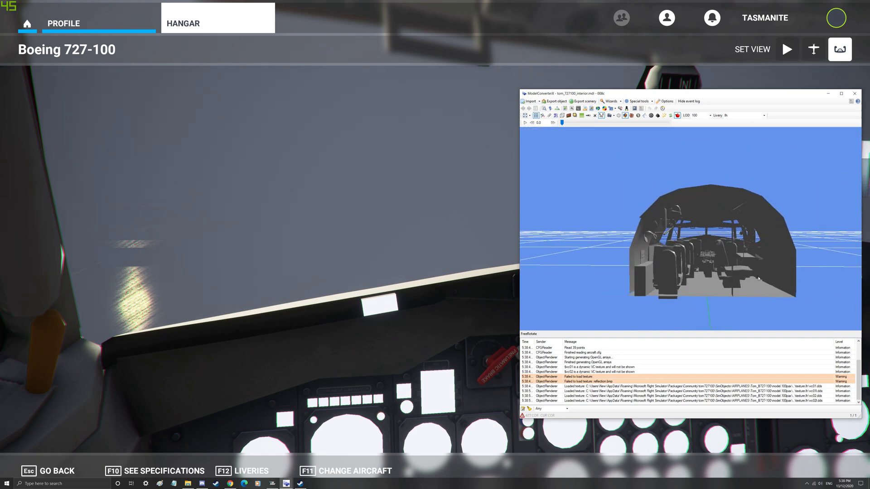
scroll(789, 287, "up", 5)
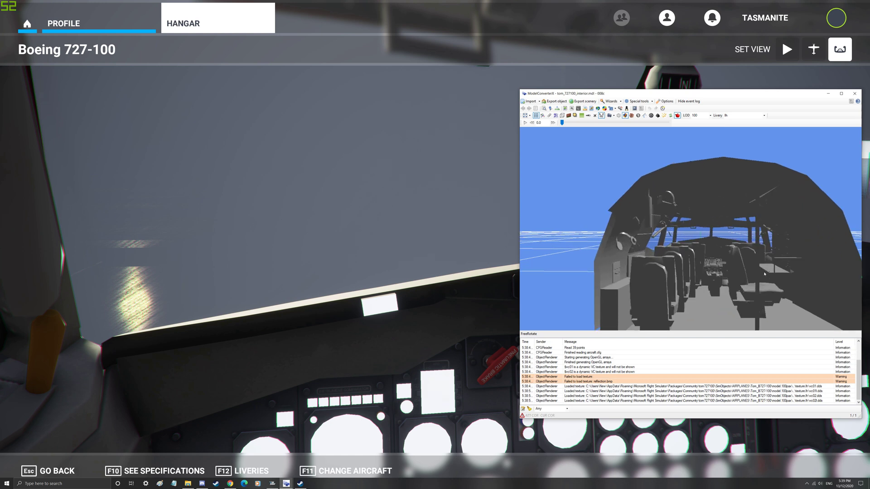
scroll(764, 274, "up", 5)
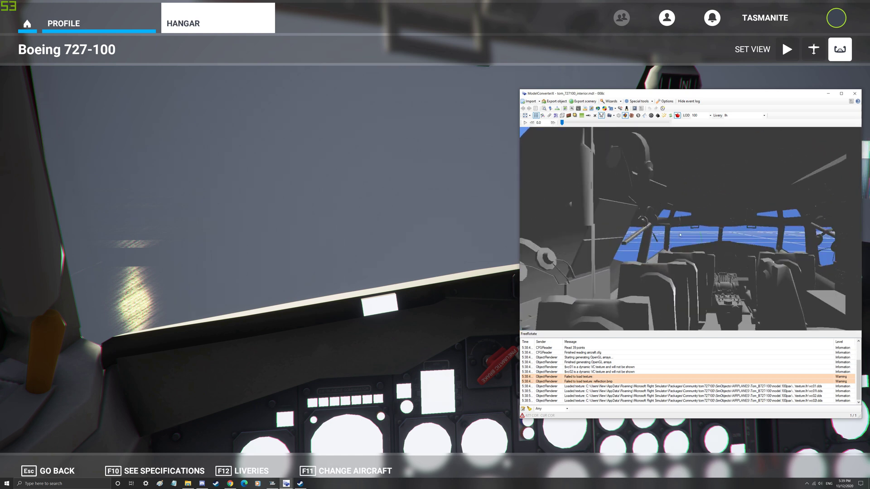
left_click(565, 109)
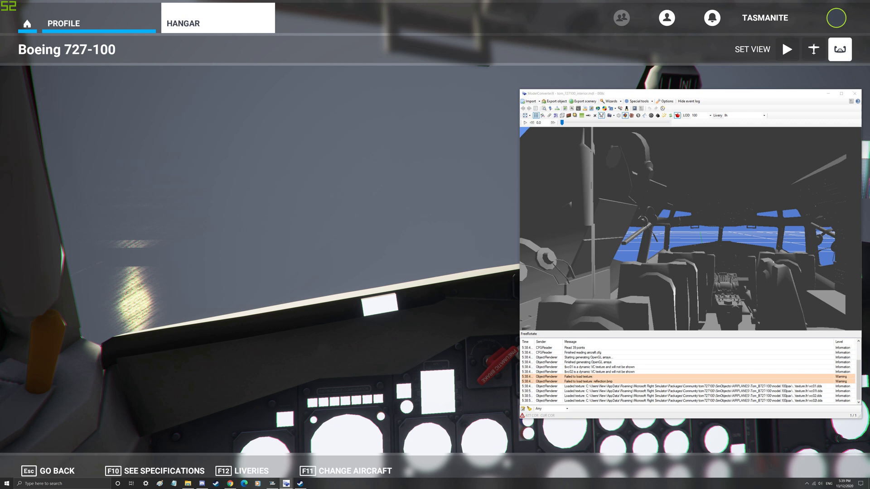
left_click_drag(91, 58, 406, 93)
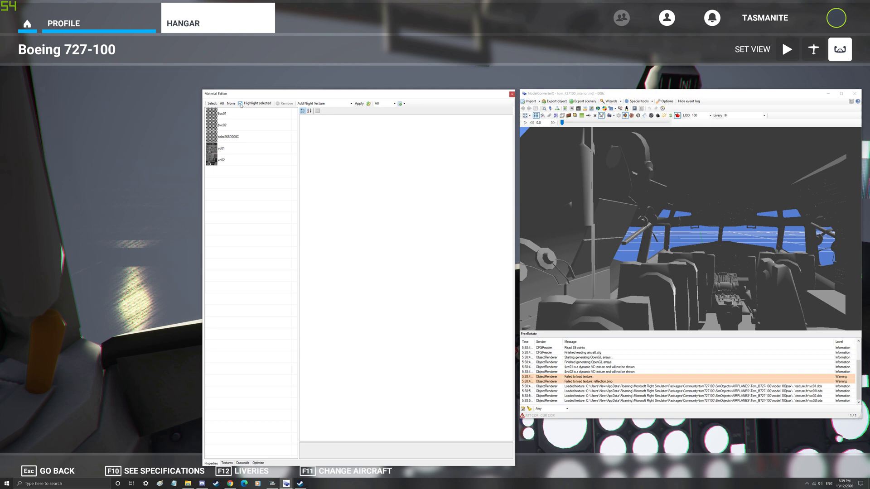
Select the color268D000C window material and set both Destination and Source Blend to One
left_click(218, 115)
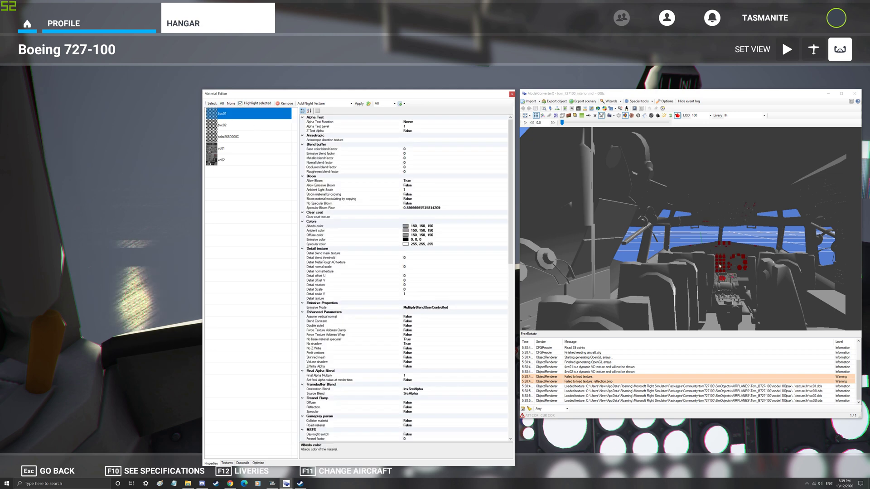
left_click(222, 126)
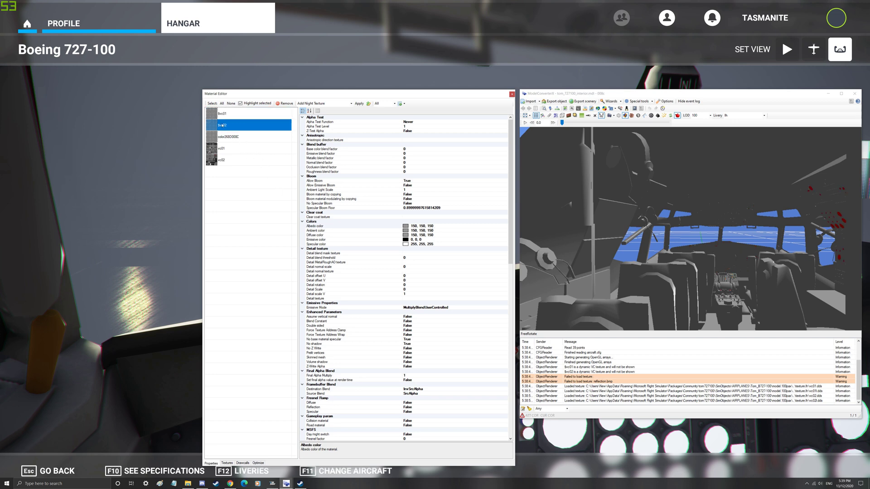
key("Down")
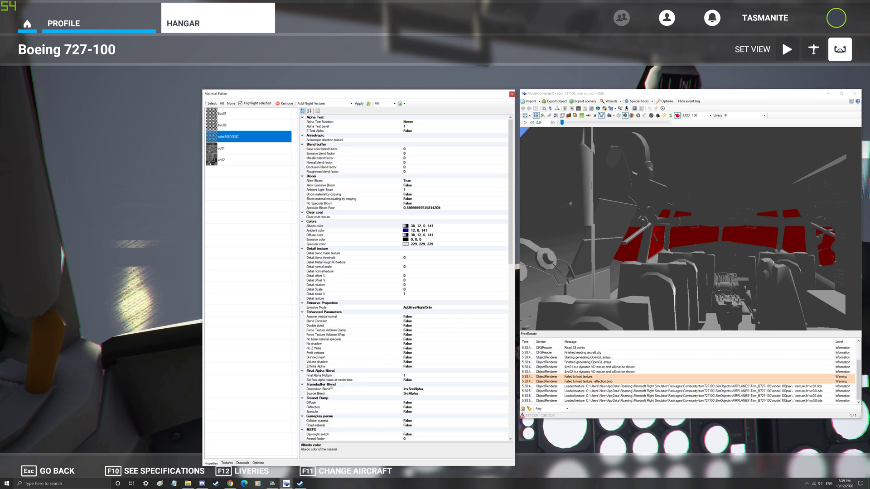
left_click(422, 389)
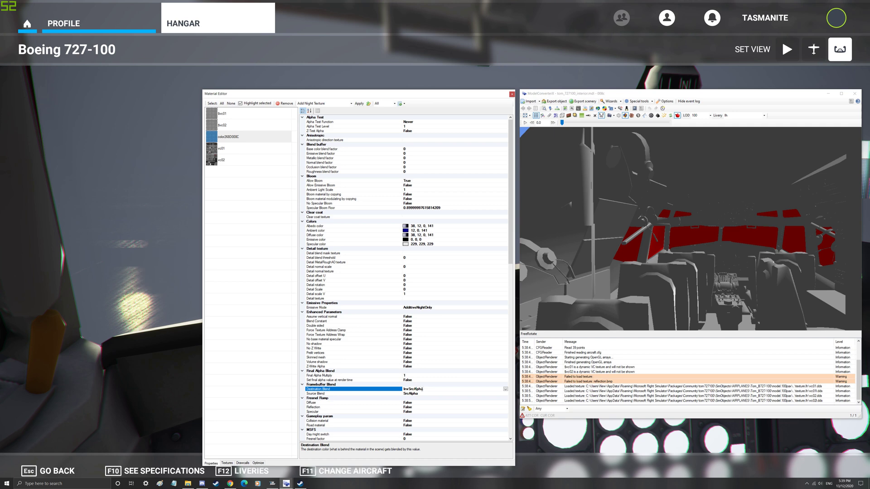
left_click(505, 389)
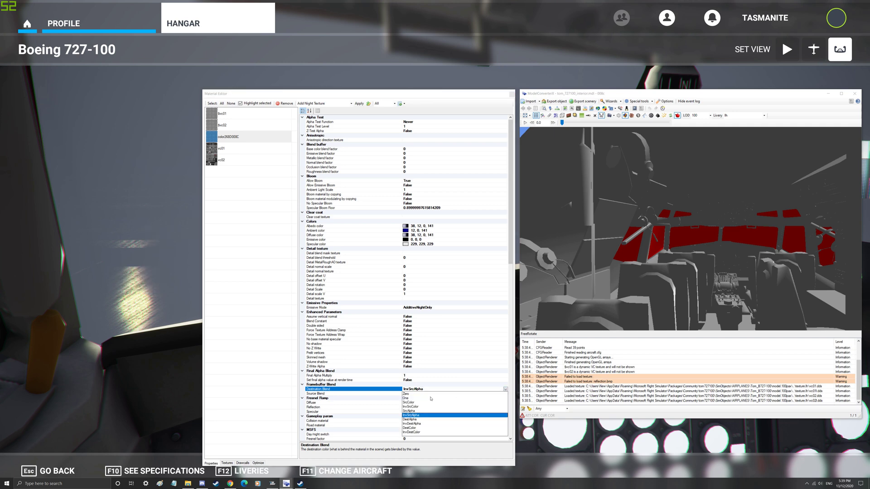
left_click(406, 399)
left_click(481, 393)
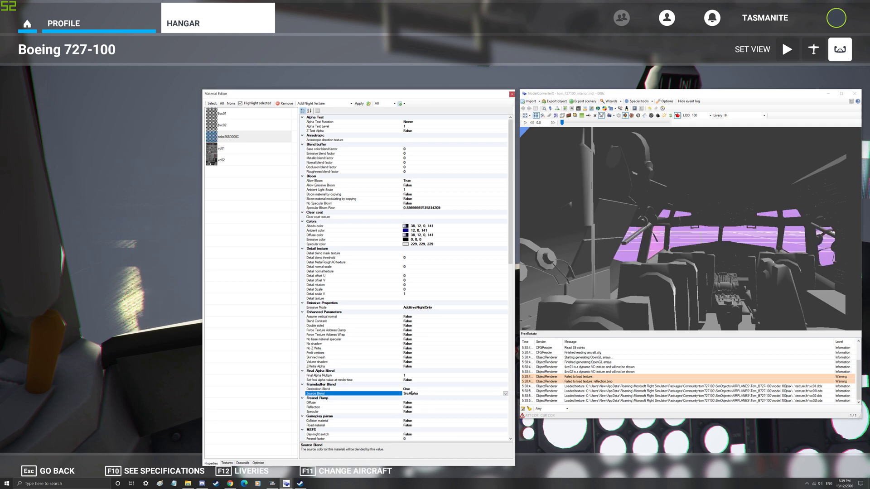
left_click(505, 394)
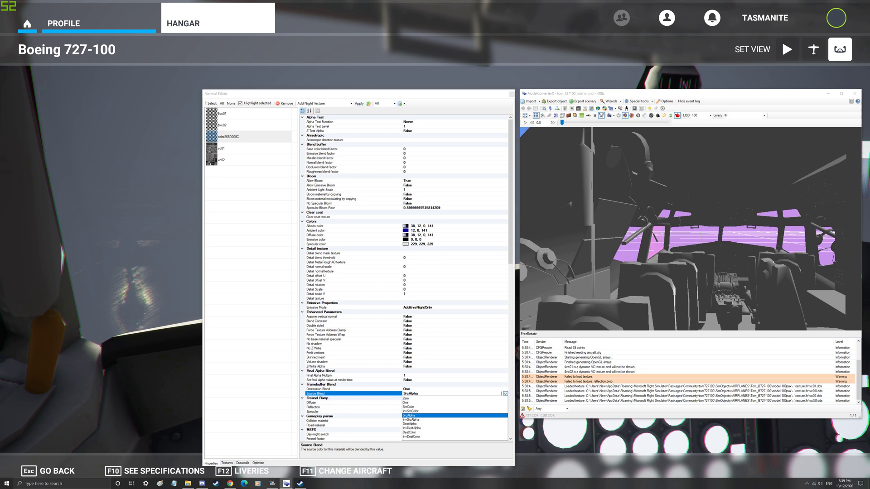
left_click(416, 404)
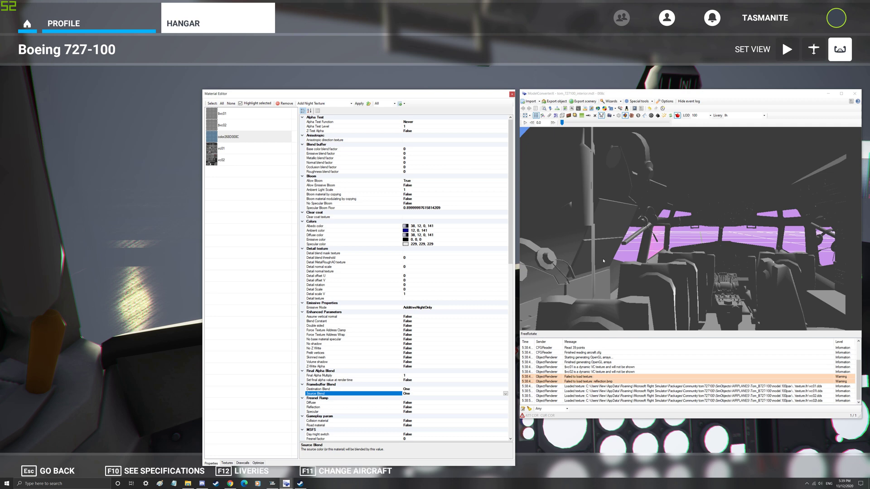
Export the edited model over tom_727100_interior.MDL, confirm replacing it, and close the Material Editor
left_click(553, 102)
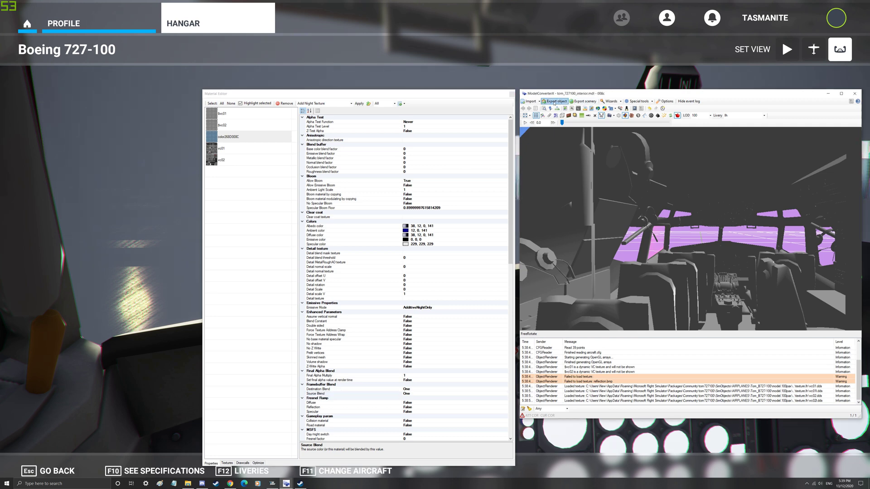
left_click(553, 101)
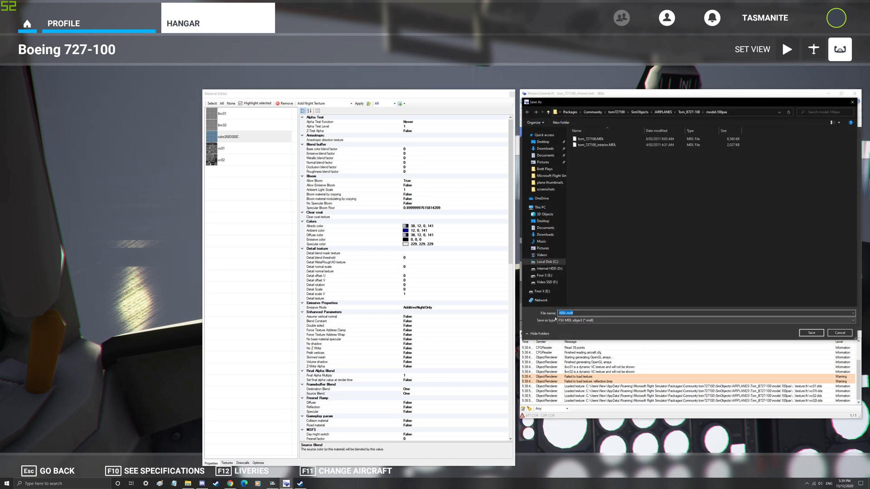
left_click(589, 145)
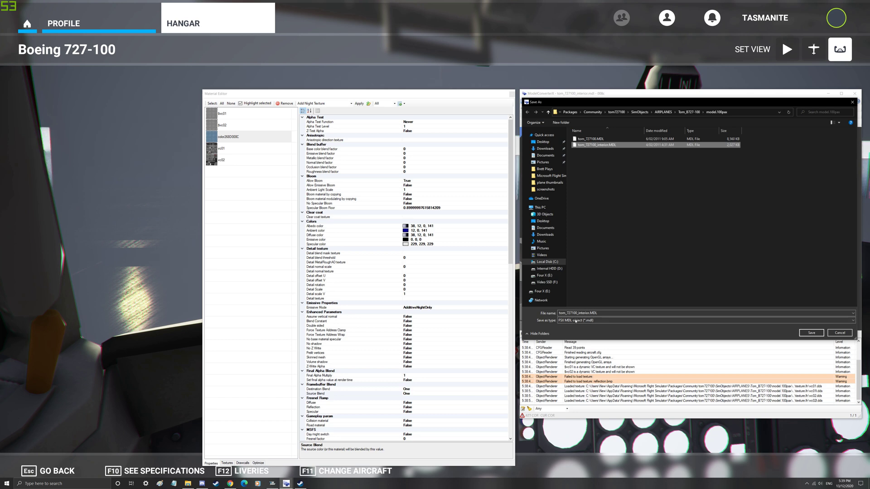
left_click(802, 333)
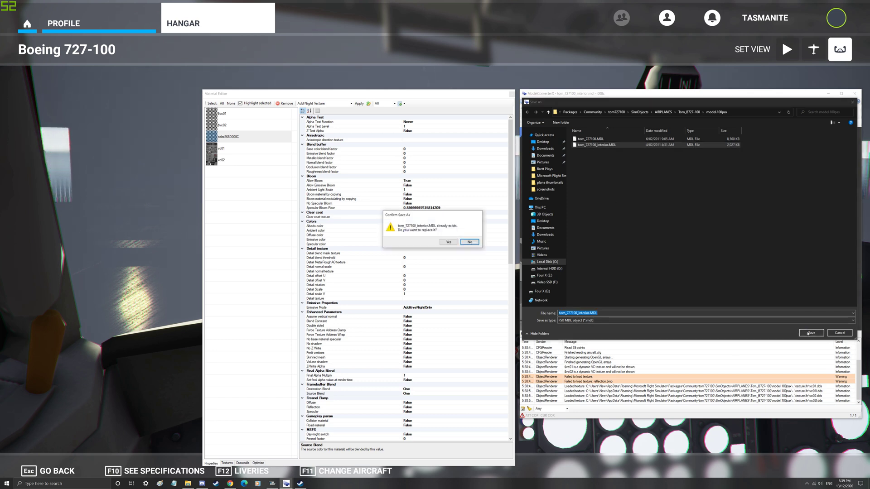
left_click(445, 243)
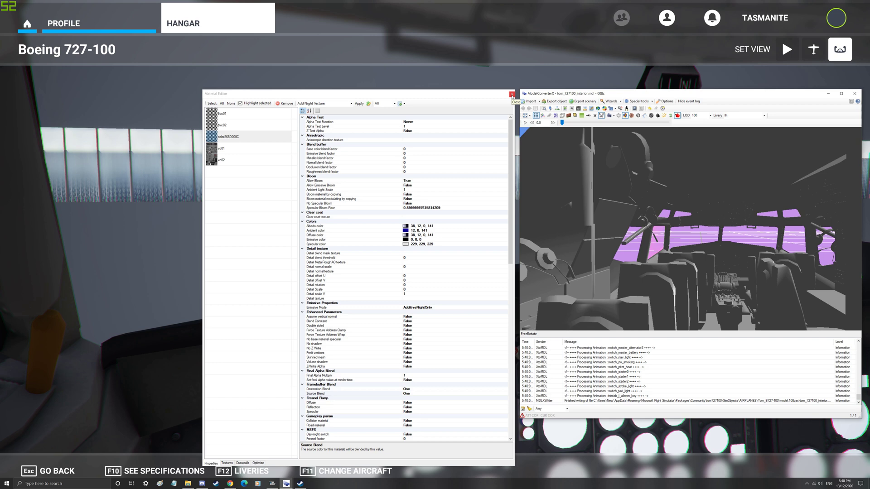
left_click(511, 95)
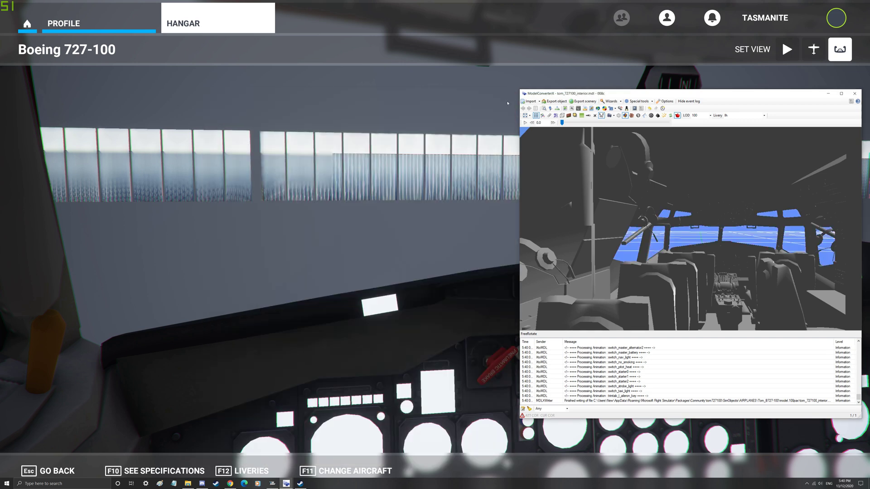
Close ModelConverterX, sweep the 727 cockpit camera to check the windscreen, then view the exterior
left_click(852, 94)
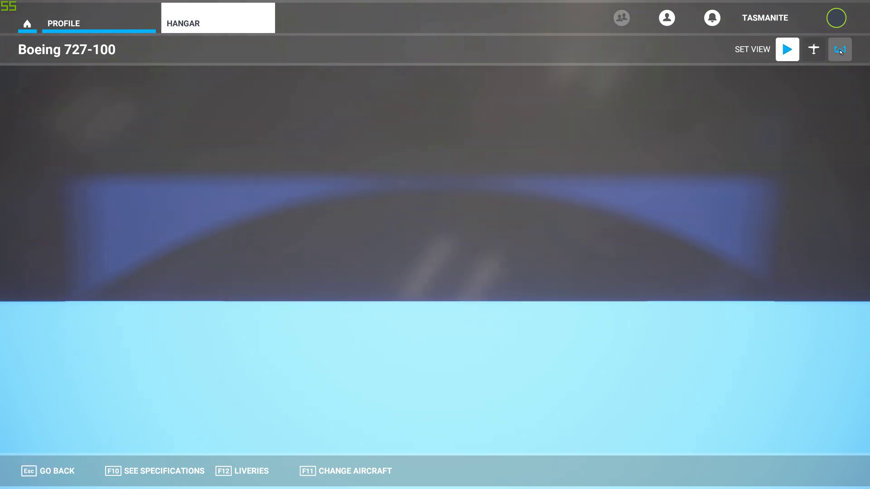
left_click(840, 49)
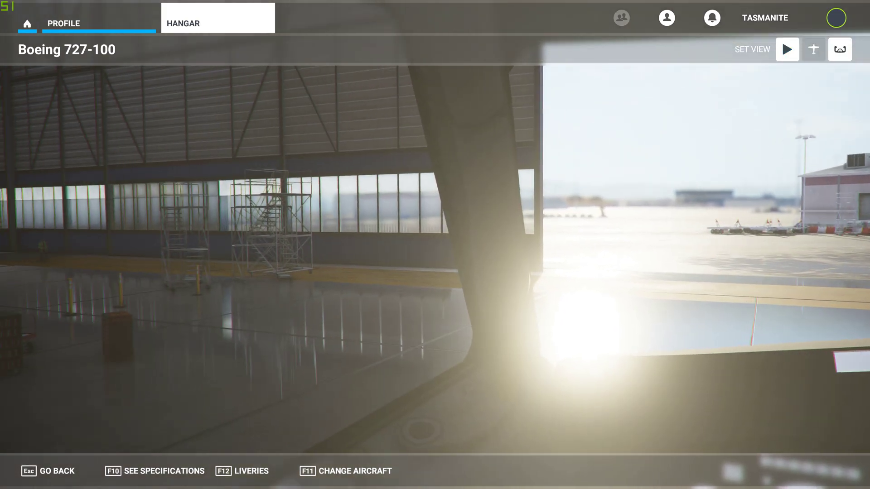
left_click(782, 40)
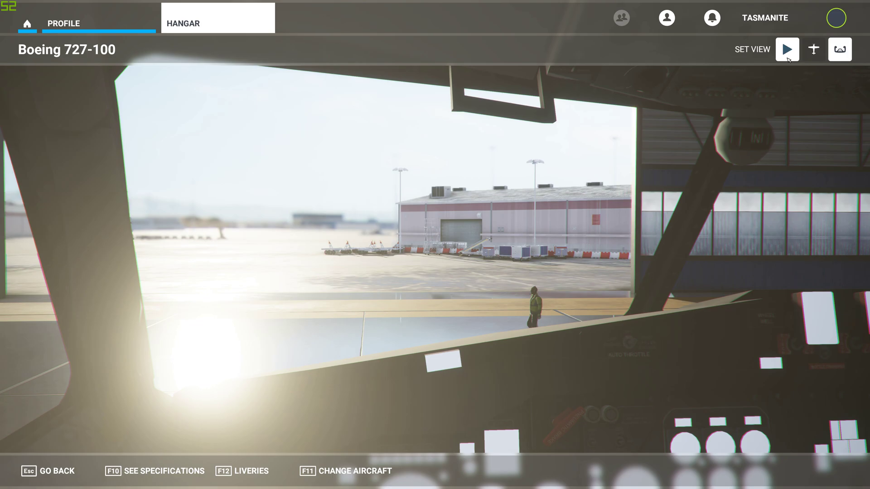
left_click(787, 56)
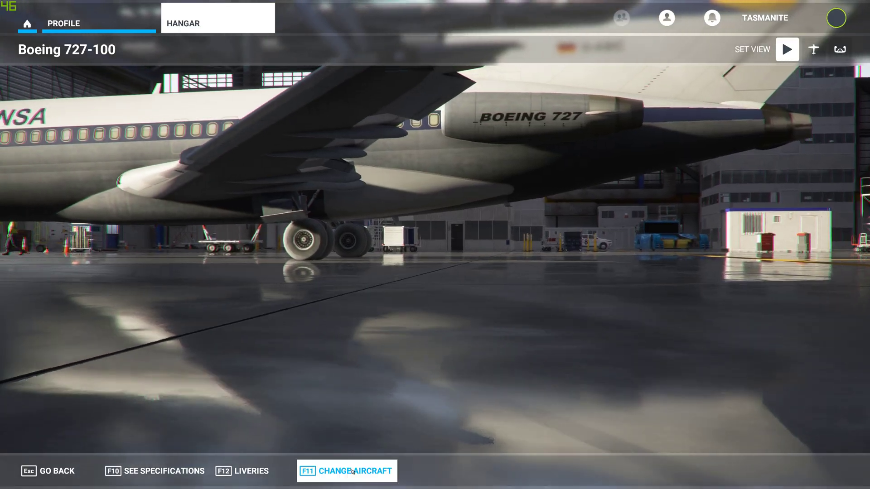
Choose the GAMD Mirage IIIC from the aircraft selection list
left_click(352, 472)
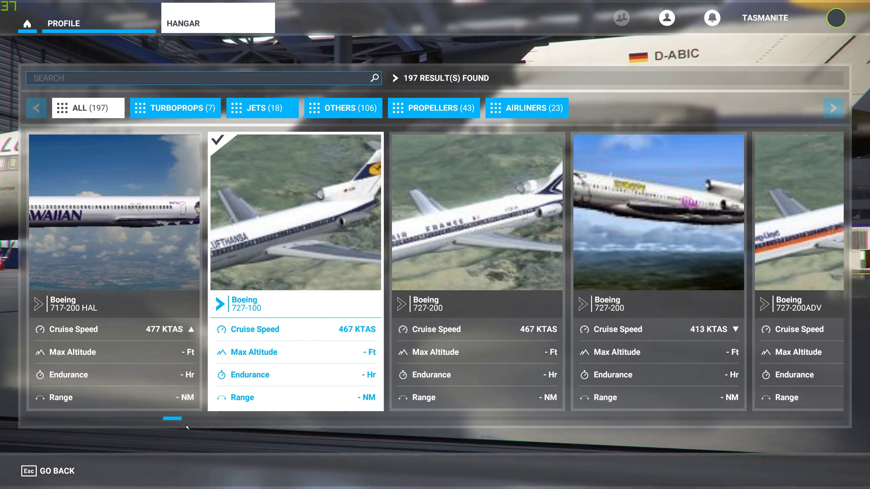
scroll(179, 419, "down", 1)
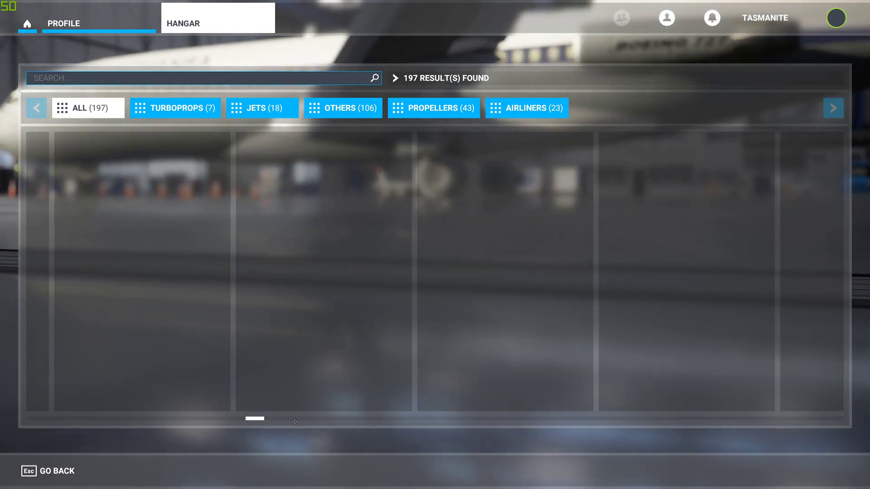
left_click_drag(294, 422, 471, 428)
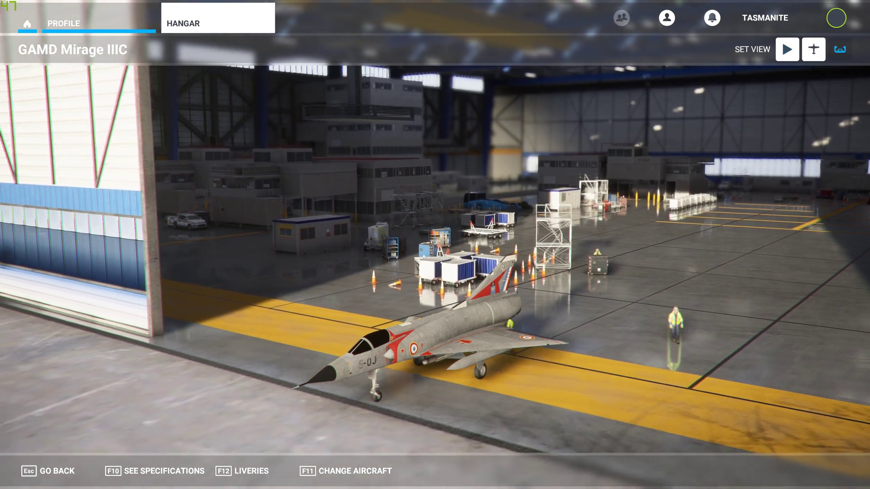
Check the Mirage IIIC from cockpit and outside views, then return to ModelConverterX
left_click(841, 50)
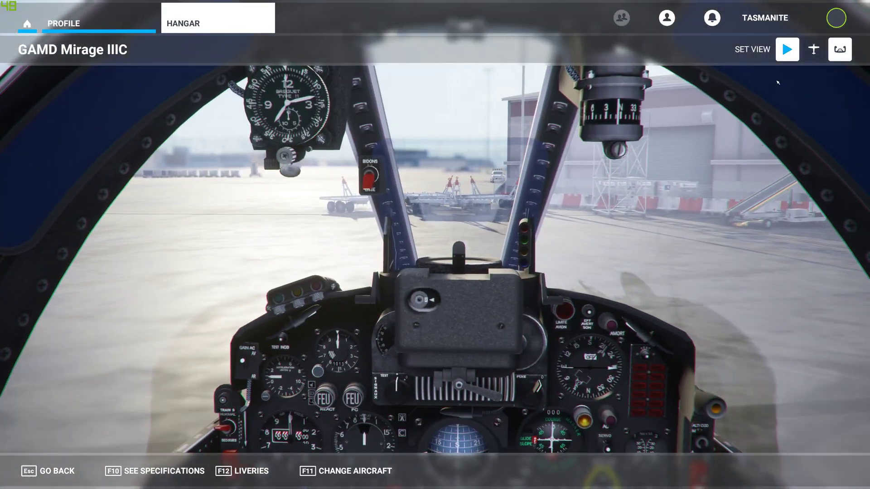
left_click(790, 54)
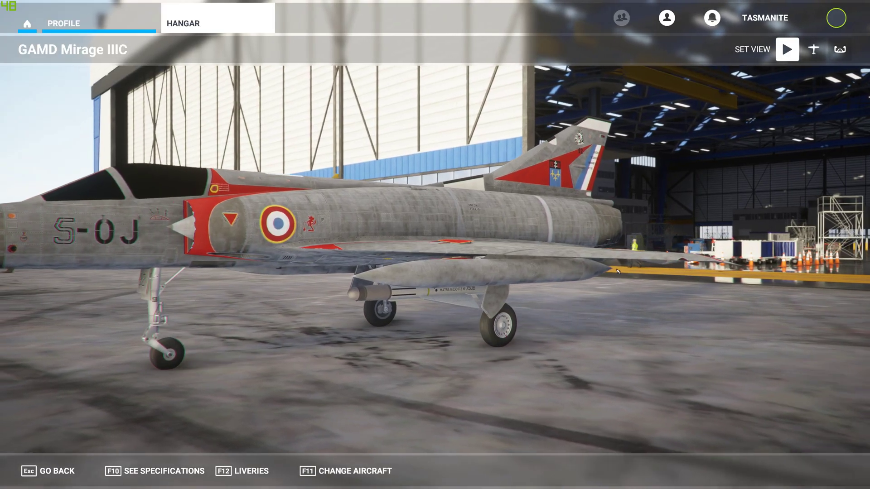
left_click(807, 55)
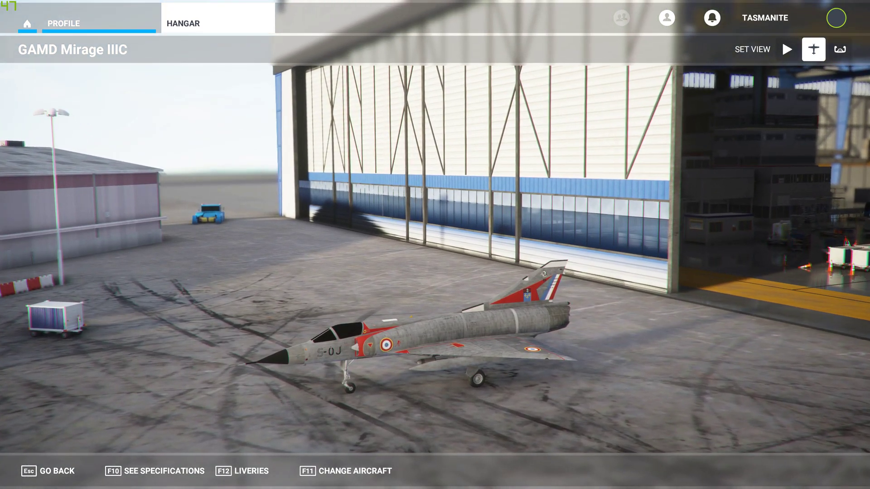
key("alt+Tab")
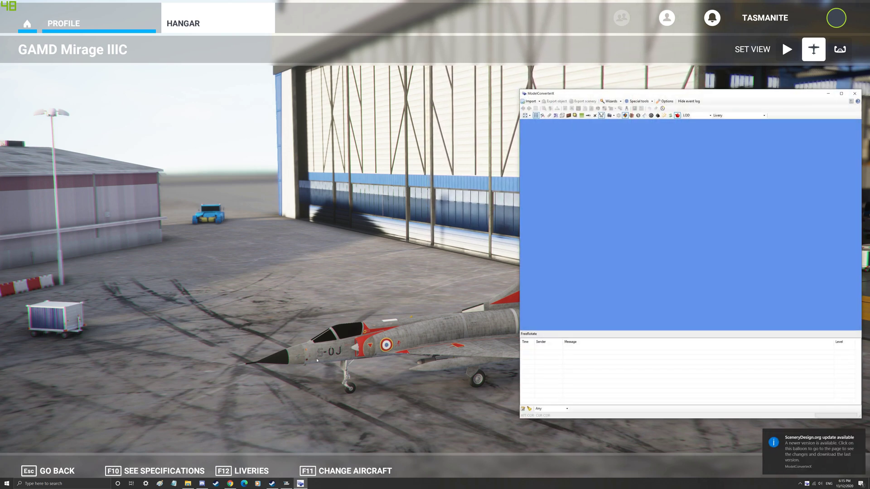
Import M3c_1.mdl from the MirageIIIC model.1 folder
left_click(531, 102)
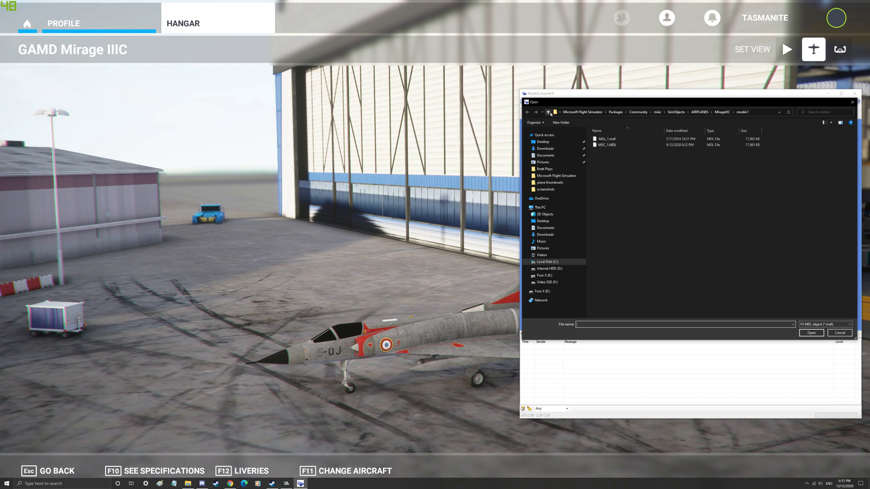
key("BackSpace")
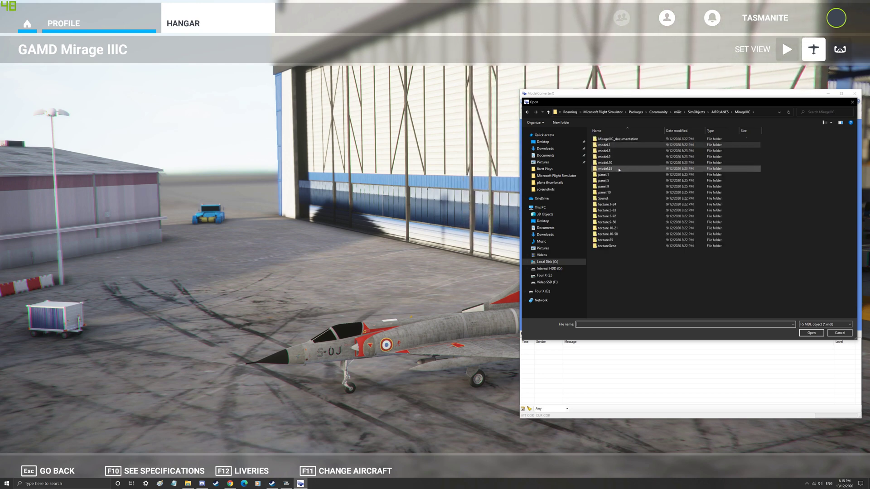
double_click(614, 152)
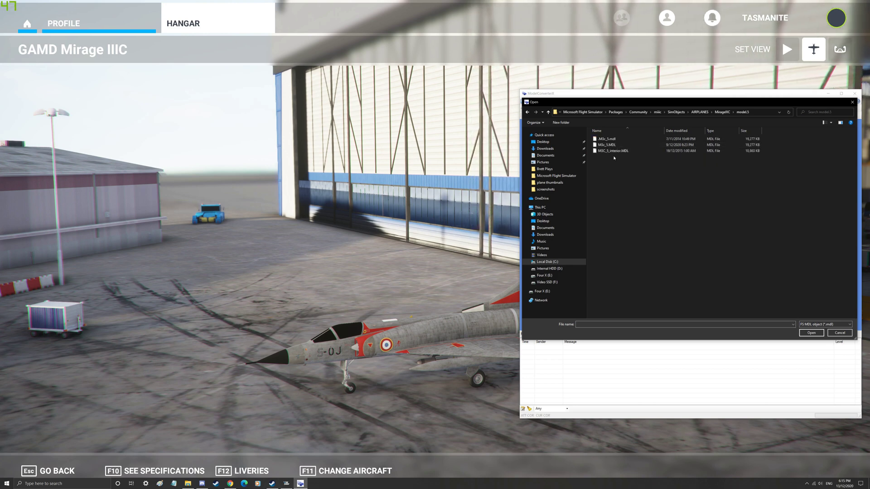
left_click(549, 112)
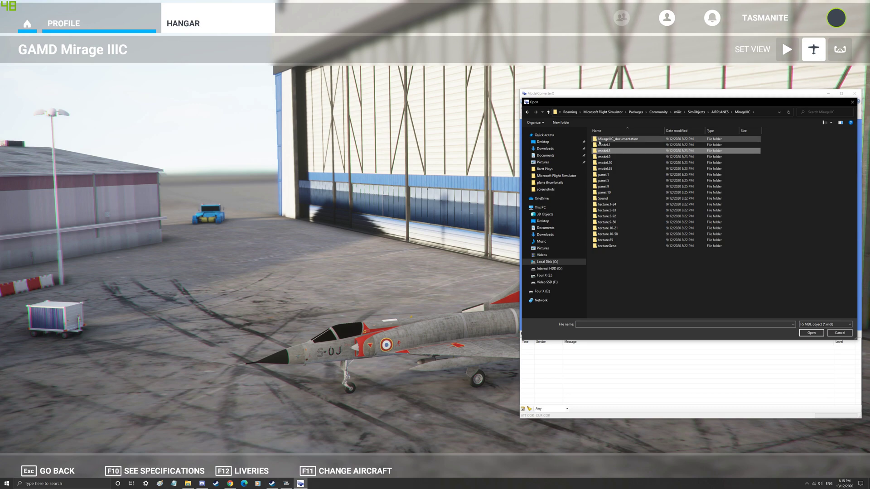
double_click(604, 145)
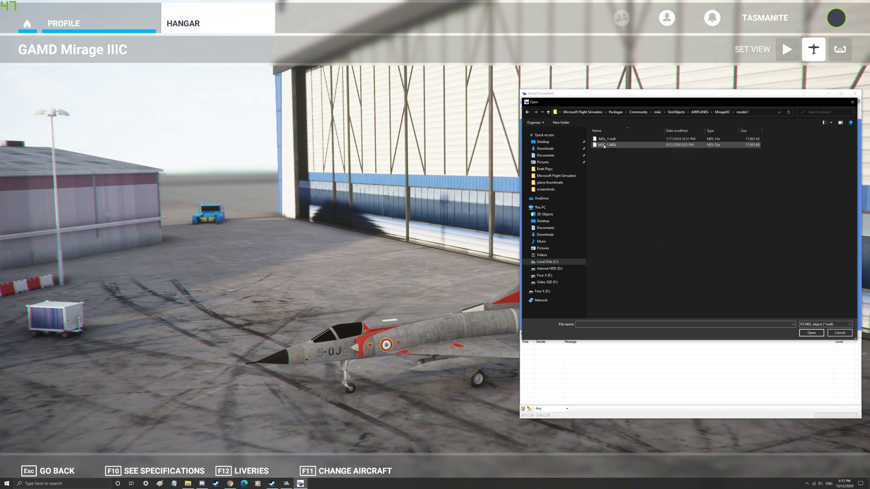
double_click(603, 145)
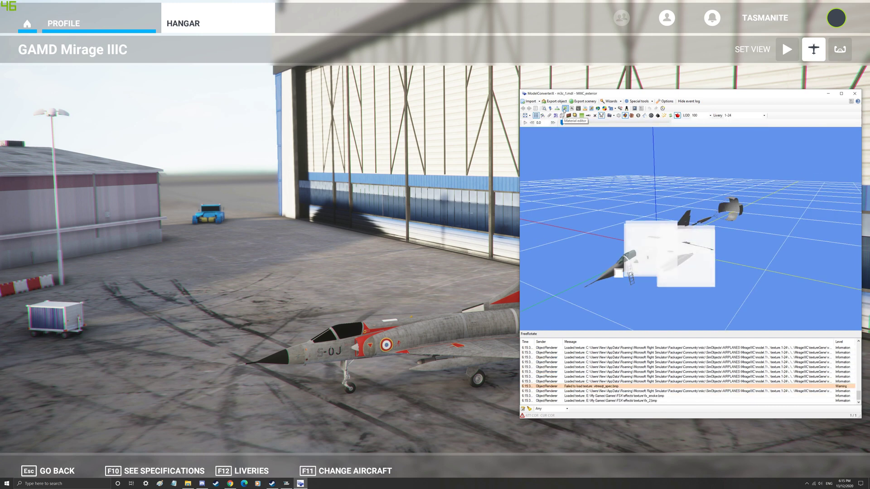
Step through the Mirage materials to the fifth divers2 and set its Destination Blend to One
left_click(565, 109)
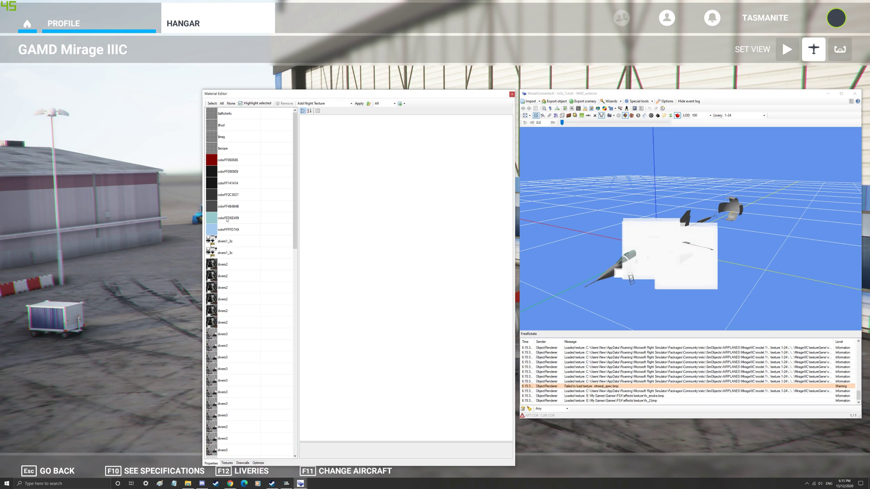
left_click(211, 115)
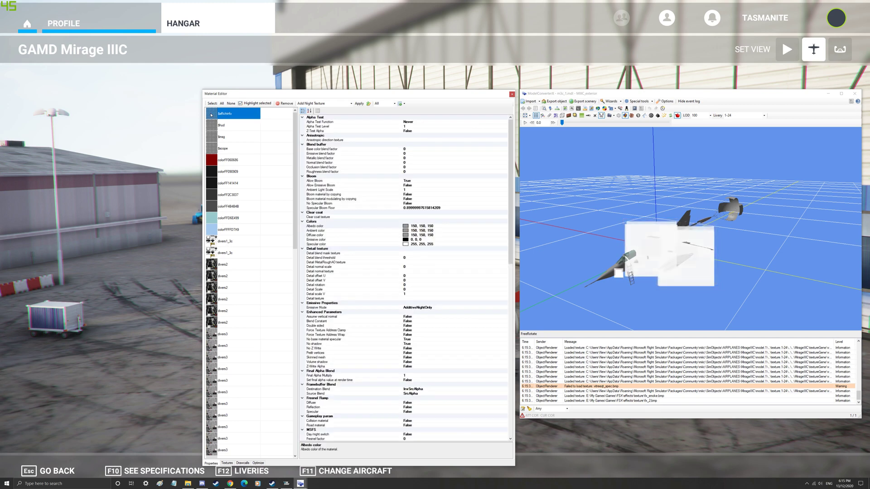
key("Down")
key("Down")
key("Down")
key("Down")
key("Down")
key("Down")
key("Down")
key("Down")
key("Down")
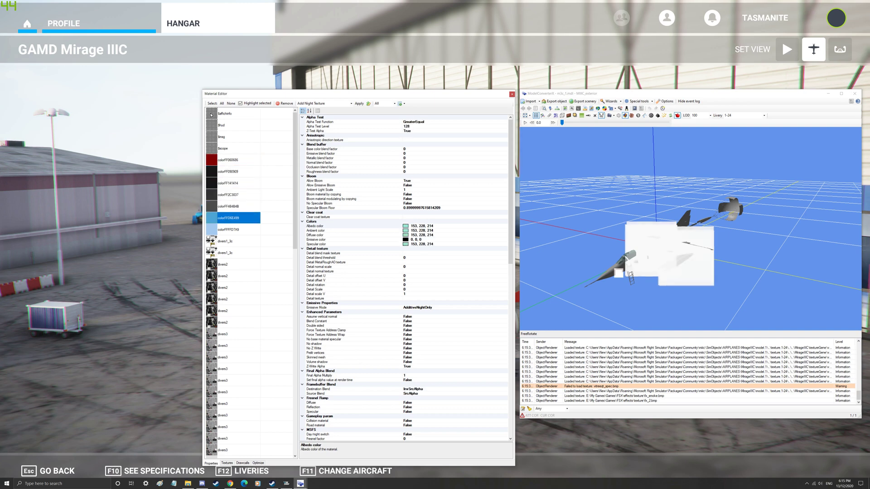
key("Down")
key("Down")
key("Down")
key("Down")
key("Down")
key("Down")
key("Down")
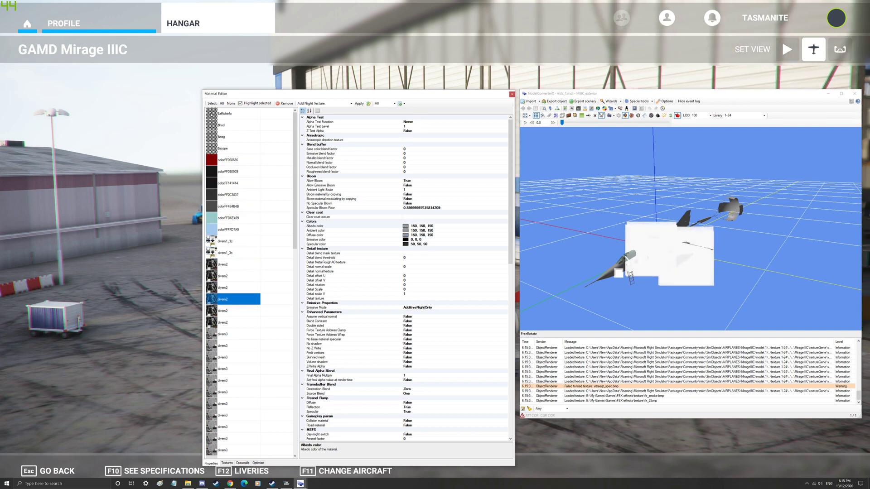
key("Down")
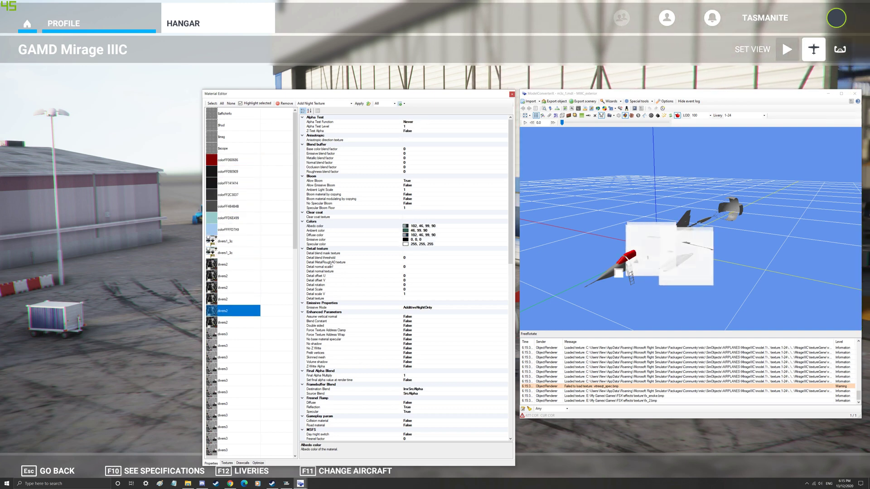
left_click(467, 391)
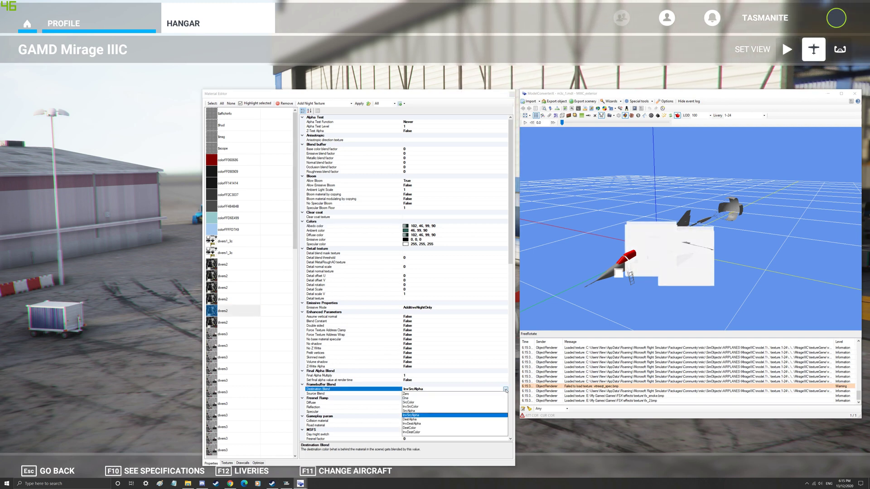
left_click(407, 398)
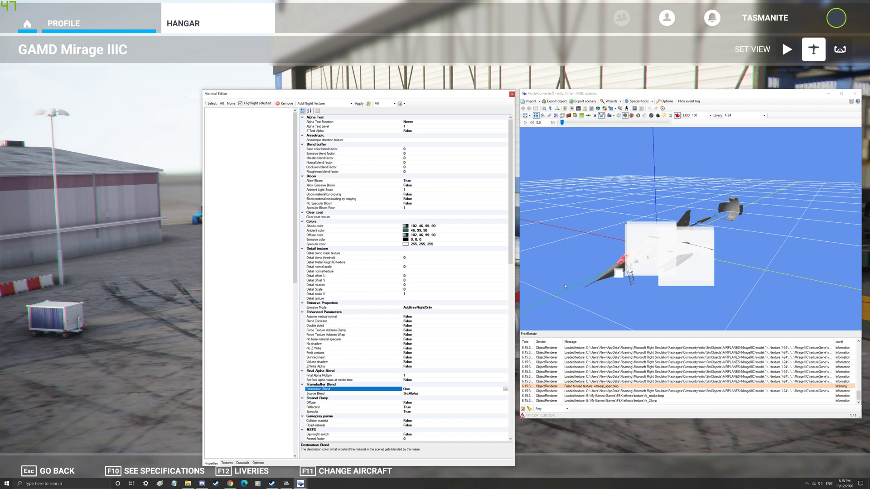
left_click(550, 102)
Export the edited Mirage model over M3C_1.MDL, replacing the existing file, then return to the simulator
left_click(550, 102)
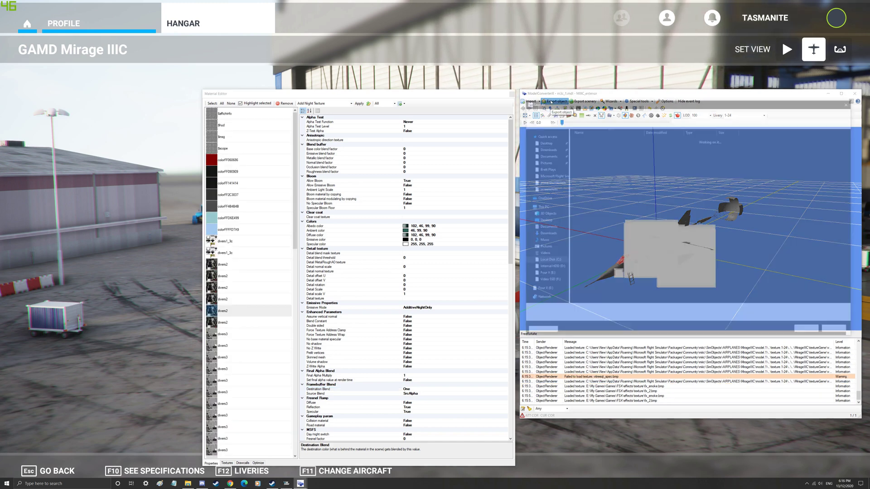
left_click(580, 144)
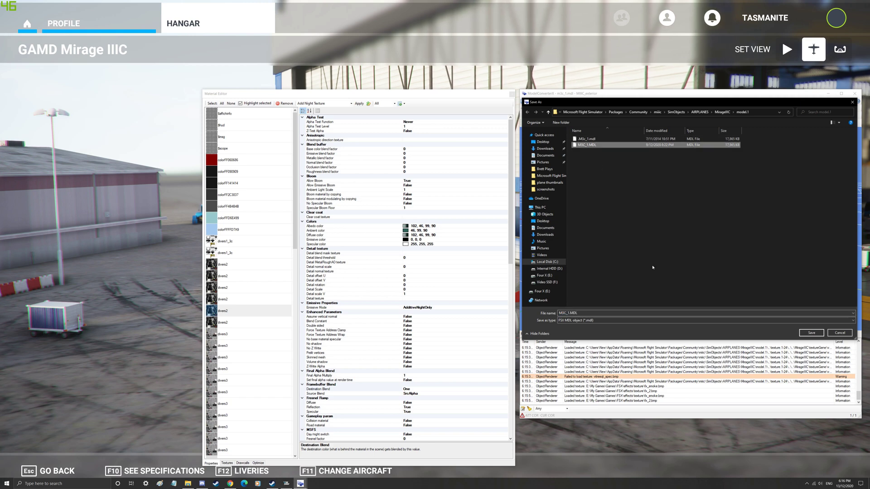
left_click(810, 333)
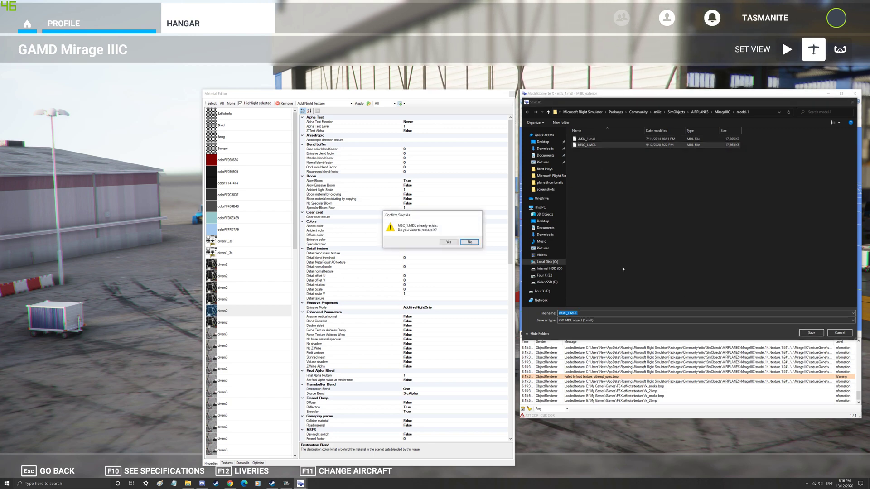
left_click(448, 242)
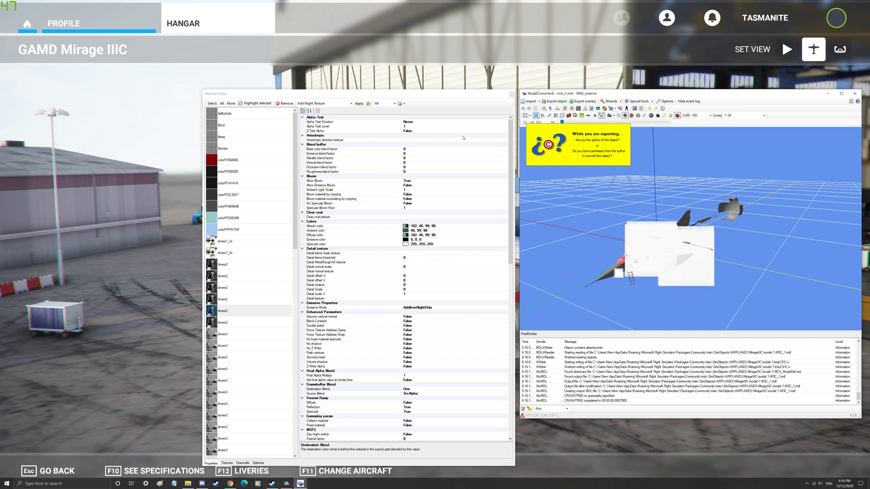
left_click(175, 182)
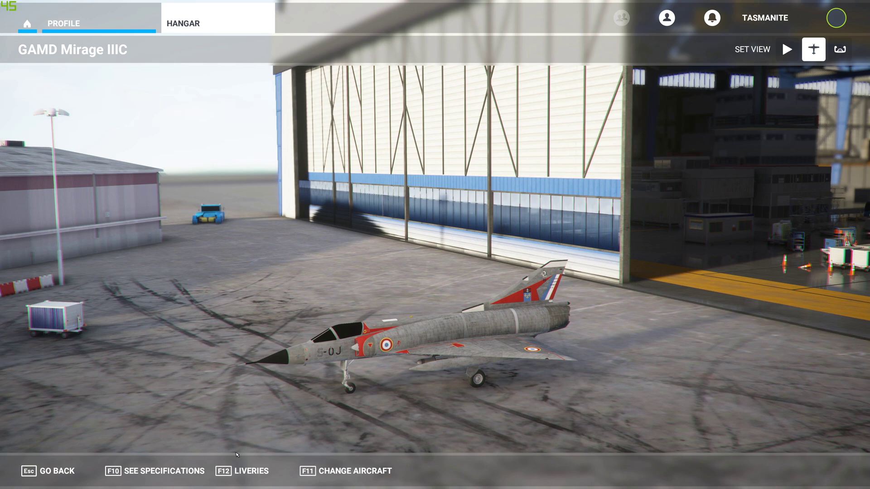
Put the GAMD MirageIIIB in the hangar, view it from outside, and reopen the aircraft list
left_click(336, 466)
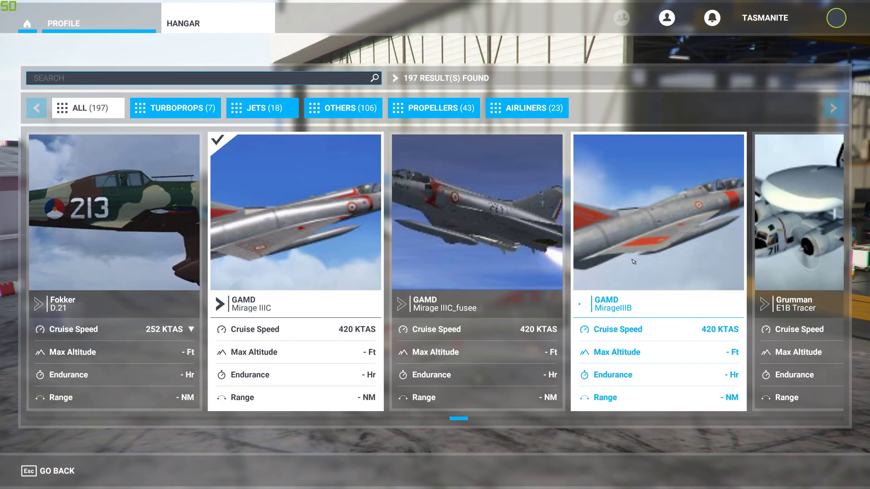
left_click(633, 261)
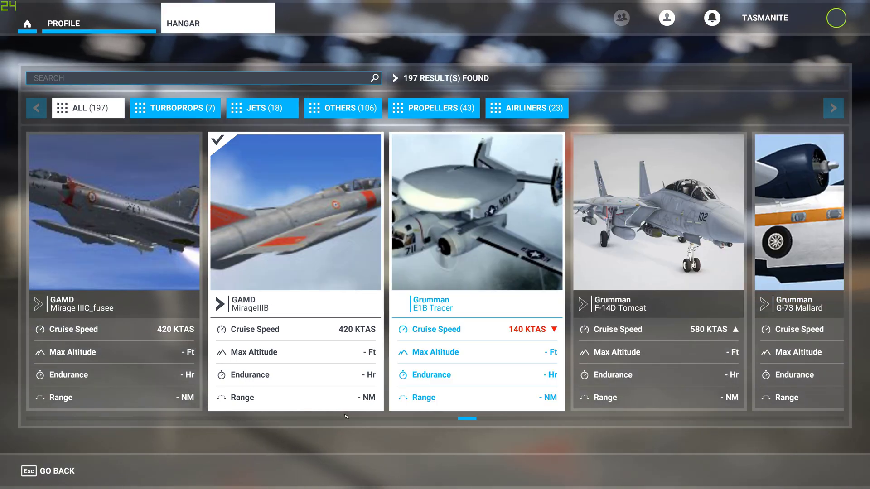
left_click(60, 472)
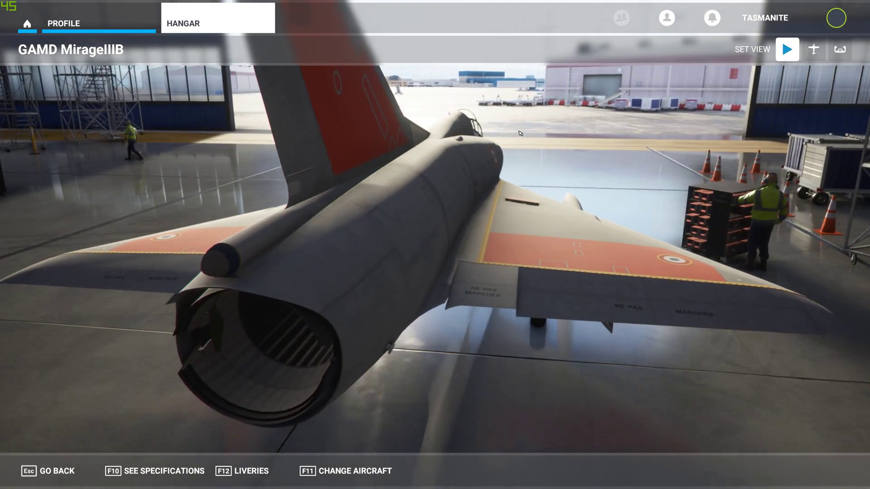
left_click(807, 56)
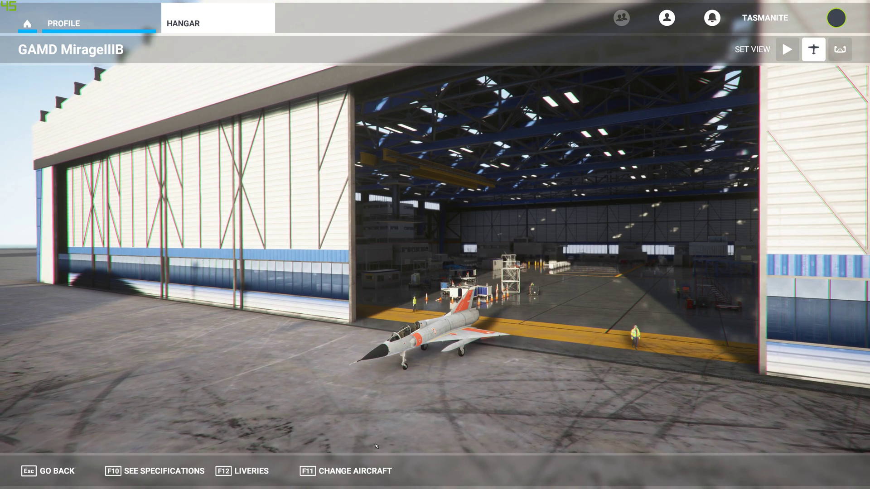
left_click(341, 473)
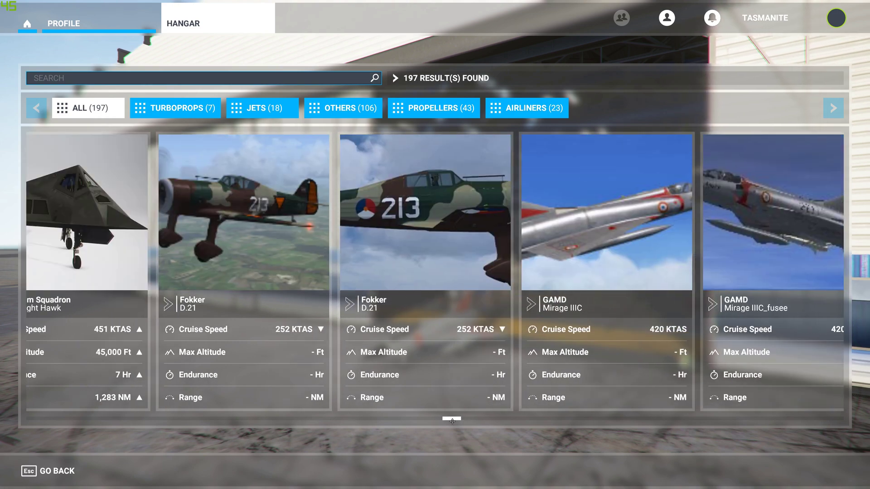
Scroll the aircraft cards and select the GAMD Mirage IIIC_fusee
mouse_move(451, 420)
left_mouse_down()
mouse_move(720, 423)
mouse_move(457, 436)
left_mouse_up()
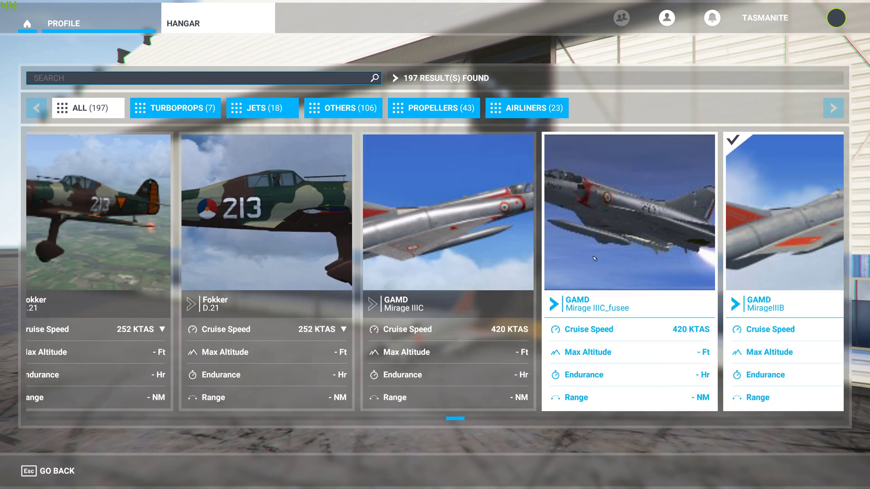
left_click(594, 259)
Apply the N°28 EC1/2 Cigognes livery with 2-EG markings to the Mirage IIIC_fusee
left_click(58, 472)
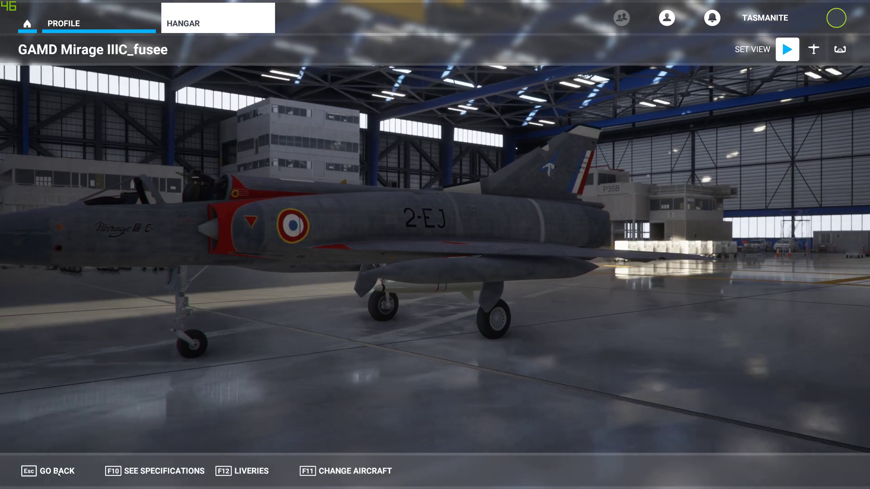
left_click(250, 469)
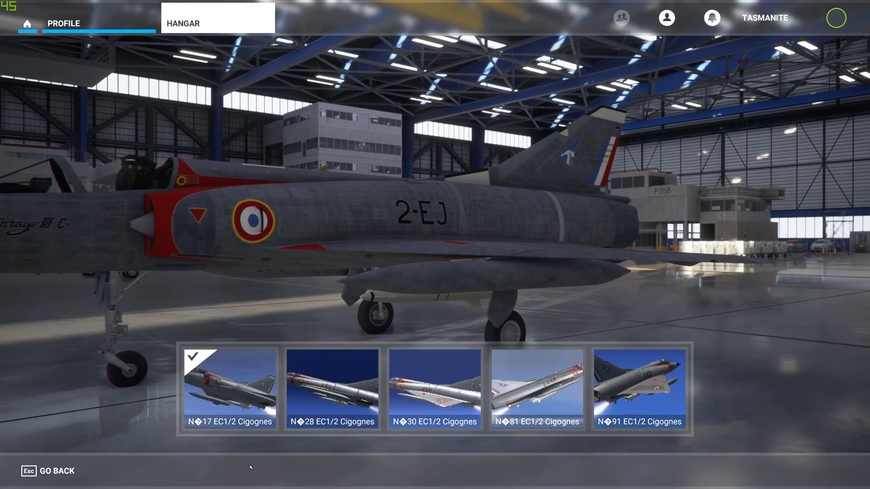
left_click(367, 391)
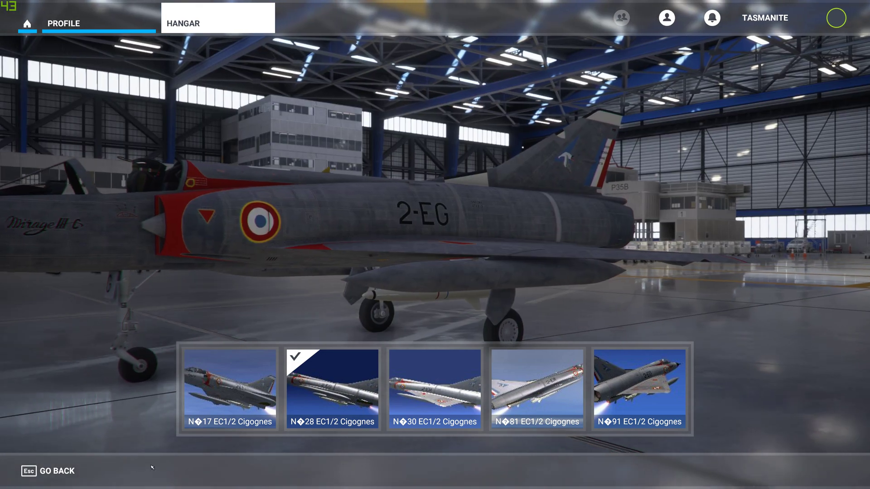
key("Escape")
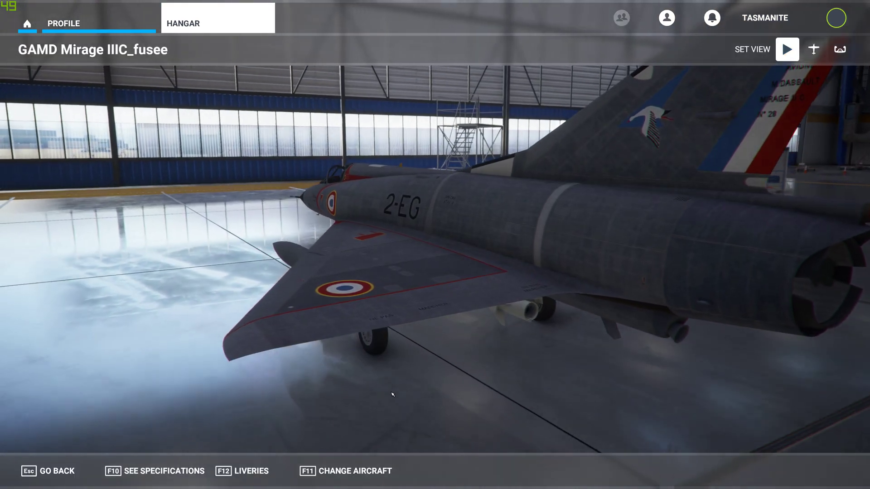